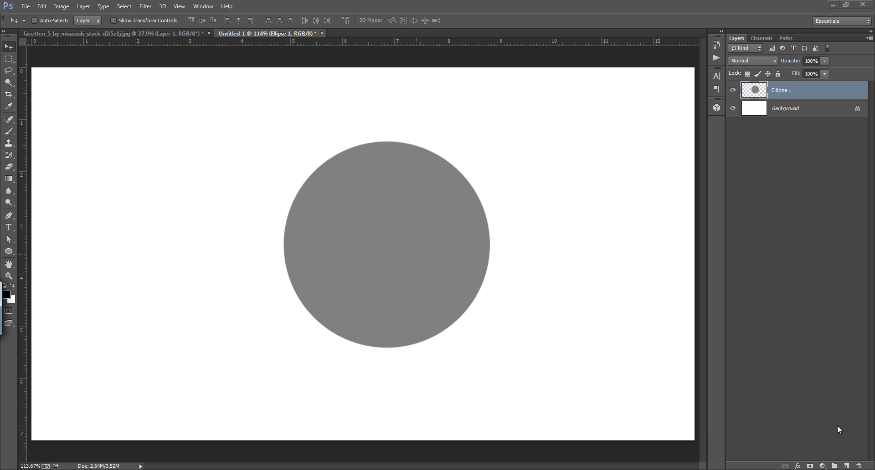
Pick the Dodge Tool with a 90 px brush and create empty Layer 1 above Ellipse 1.
{"action": "left_click", "coordinate": [578, 121]}
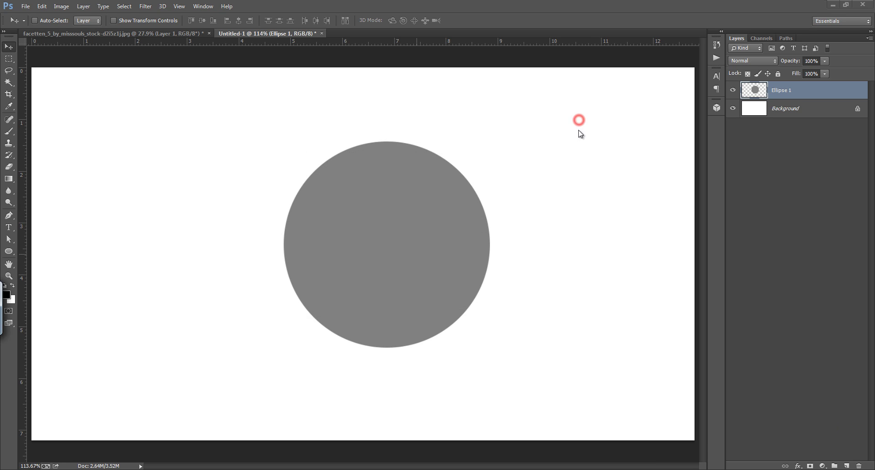
{"action": "left_click", "coordinate": [792, 365]}
{"action": "left_click", "coordinate": [10, 207]}
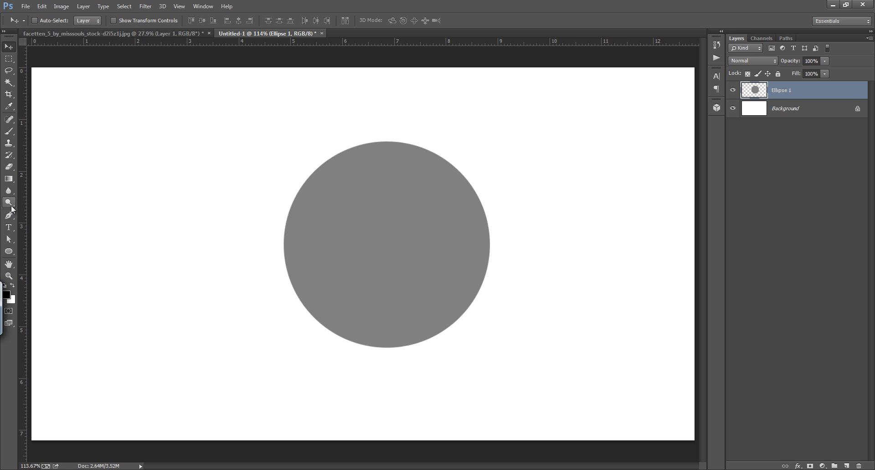
{"action": "left_click", "coordinate": [62, 202]}
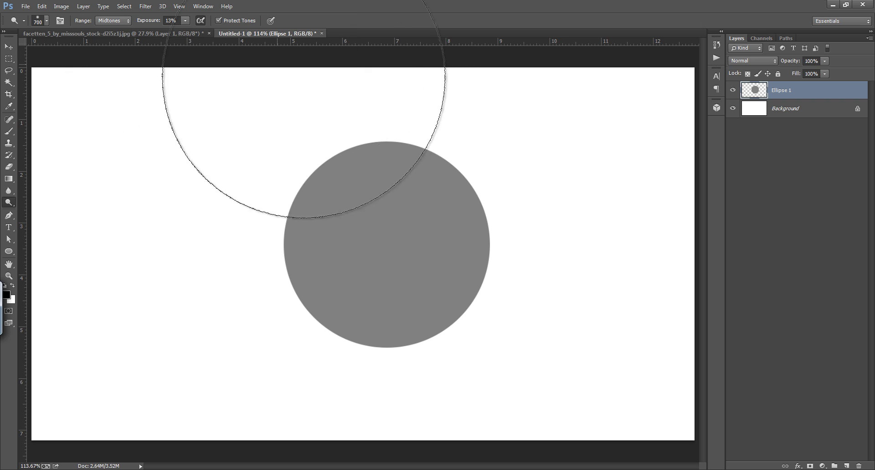
{"action": "key", "text": "bracketleft"}
{"action": "key", "text": "bracketleft"}
{"action": "key", "text": "bracketleft"}
{"action": "key", "text": "bracketleft"}
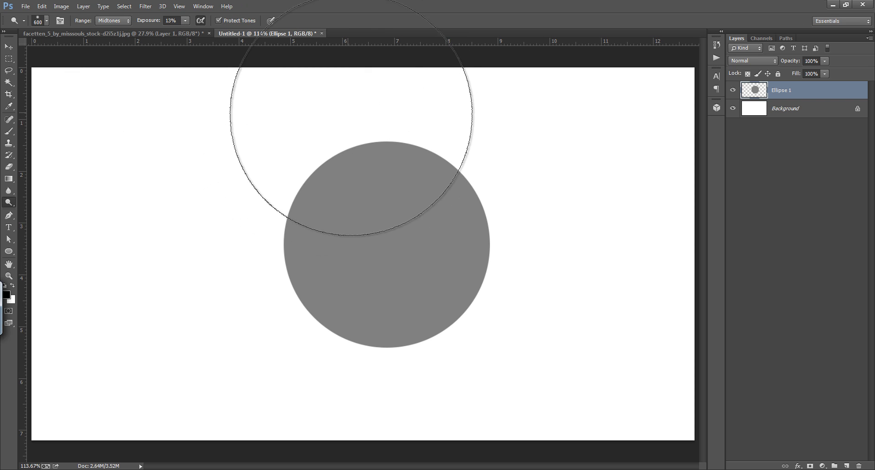
{"action": "key", "text": "bracketleft"}
{"action": "key", "text": "bracketleft"}
{"action": "key", "text": "bracketleft"}
{"action": "key", "text": "bracketleft"}
{"action": "key", "text": "bracketleft"}
{"action": "key", "text": "bracketleft"}
{"action": "key", "text": "bracketleft"}
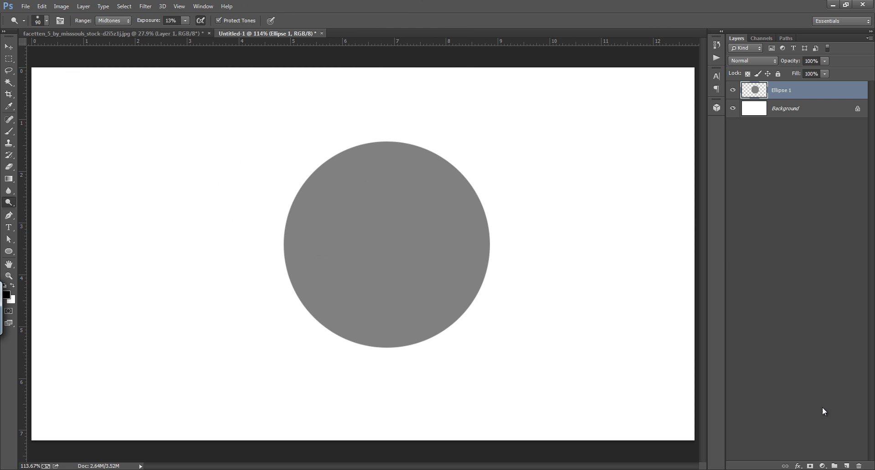
{"action": "left_click", "coordinate": [846, 466]}
Brush a dark arrow on Layer 1 above the circle's top-right, pointing down-left at it.
{"action": "key", "text": "b"}
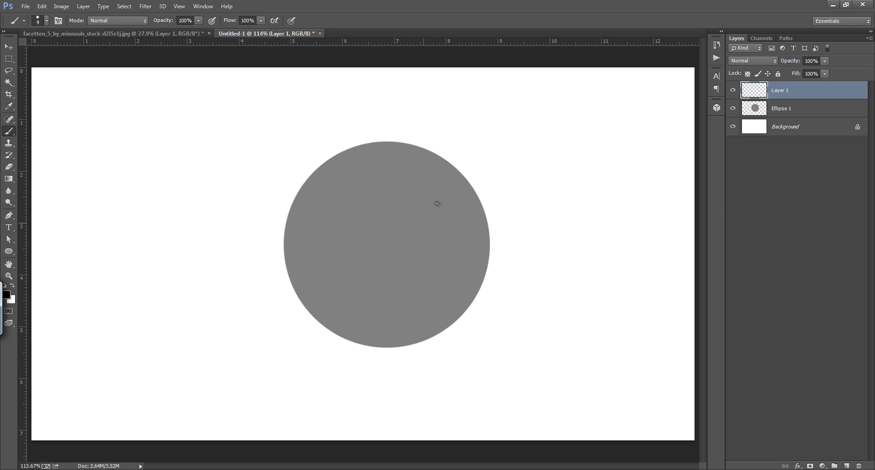
{"action": "mouse_move", "coordinate": [527, 86]}
{"action": "left_mouse_down"}
{"action": "mouse_move", "coordinate": [503, 117]}
{"action": "mouse_move", "coordinate": [511, 126]}
{"action": "left_mouse_up"}
{"action": "left_click_drag", "start_coordinate": [529, 86], "coordinate": [506, 126]}
{"action": "left_click_drag", "start_coordinate": [527, 93], "coordinate": [502, 128]}
{"action": "mouse_move", "coordinate": [529, 92]}
{"action": "left_mouse_down"}
{"action": "mouse_move", "coordinate": [493, 133]}
{"action": "mouse_move", "coordinate": [503, 132]}
{"action": "left_mouse_up"}
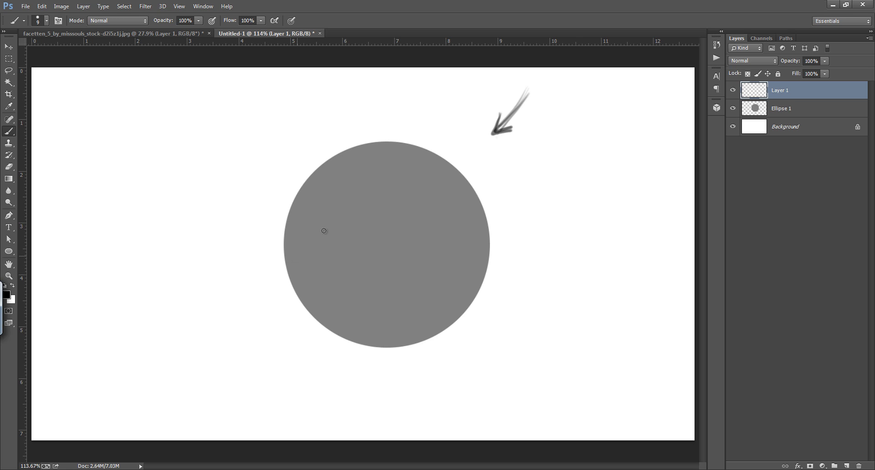
Duplicate Ellipse 1 with the Dodge Tool ready at a 150 px brush.
{"action": "left_click", "coordinate": [761, 110]}
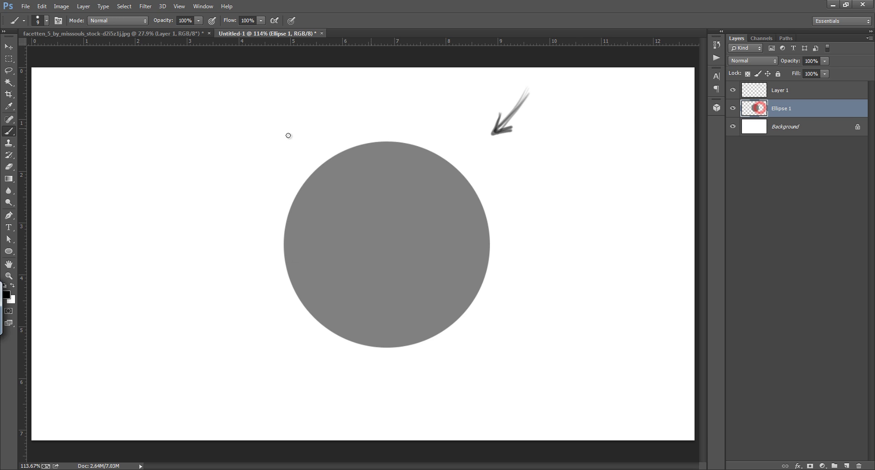
{"action": "left_click", "coordinate": [9, 202]}
{"action": "left_click", "coordinate": [50, 204]}
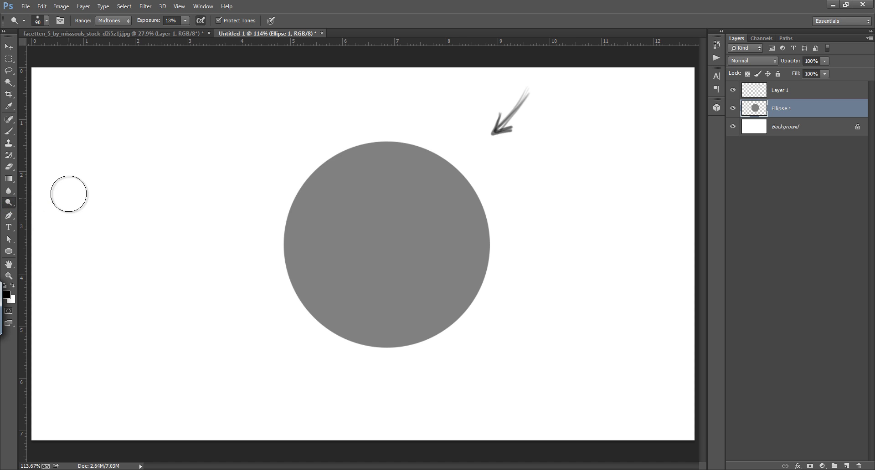
{"action": "key", "text": "bracketright"}
{"action": "key", "text": "bracketright"}
{"action": "key", "text": "bracketright"}
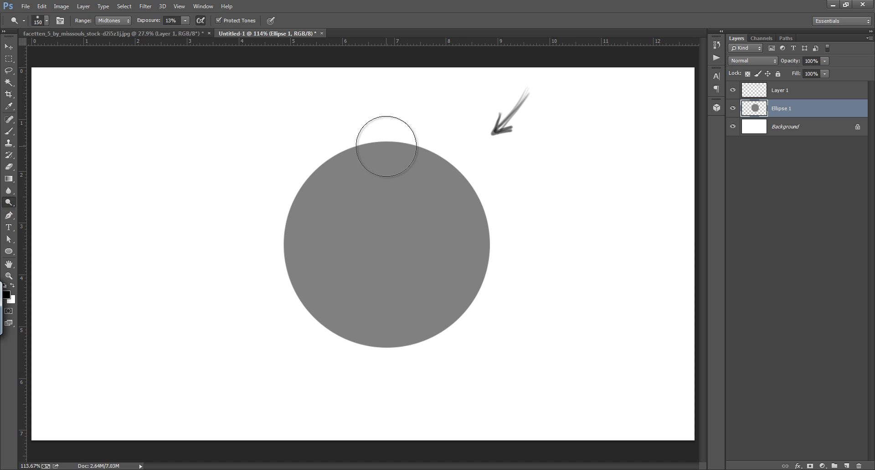
{"action": "key", "text": "ctrl+j"}
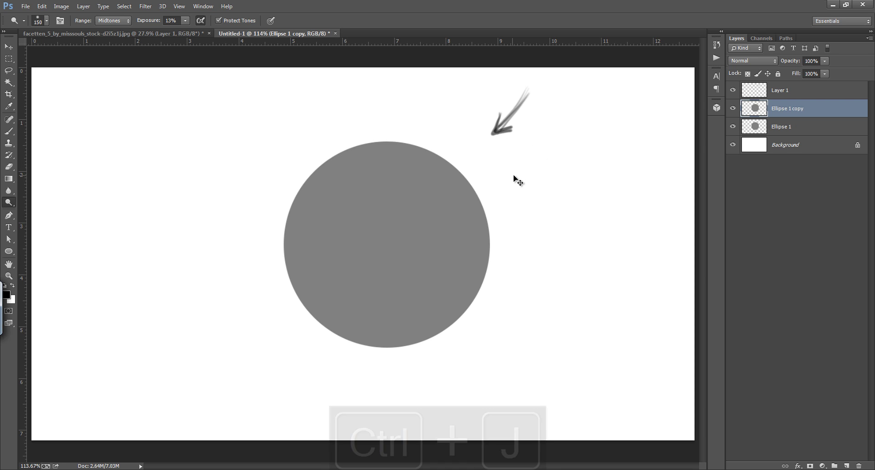
Dodge the copy's top edge and right side, enlarging the brush to 300 px.
{"action": "left_click", "coordinate": [388, 151]}
{"action": "mouse_move", "coordinate": [388, 151]}
{"action": "left_mouse_down"}
{"action": "mouse_move", "coordinate": [440, 162]}
{"action": "mouse_move", "coordinate": [401, 152]}
{"action": "mouse_move", "coordinate": [450, 172]}
{"action": "mouse_move", "coordinate": [472, 209]}
{"action": "mouse_move", "coordinate": [481, 261]}
{"action": "mouse_move", "coordinate": [470, 208]}
{"action": "mouse_move", "coordinate": [393, 165]}
{"action": "mouse_move", "coordinate": [338, 150]}
{"action": "mouse_move", "coordinate": [338, 160]}
{"action": "mouse_move", "coordinate": [355, 163]}
{"action": "mouse_move", "coordinate": [344, 170]}
{"action": "mouse_move", "coordinate": [399, 180]}
{"action": "mouse_move", "coordinate": [388, 194]}
{"action": "mouse_move", "coordinate": [423, 196]}
{"action": "mouse_move", "coordinate": [422, 152]}
{"action": "mouse_move", "coordinate": [407, 150]}
{"action": "mouse_move", "coordinate": [420, 165]}
{"action": "mouse_move", "coordinate": [390, 212]}
{"action": "left_mouse_up"}
{"action": "key", "text": "bracketright"}
{"action": "key", "text": "bracketright"}
{"action": "key", "text": "bracketright"}
{"action": "key", "text": "bracketright"}
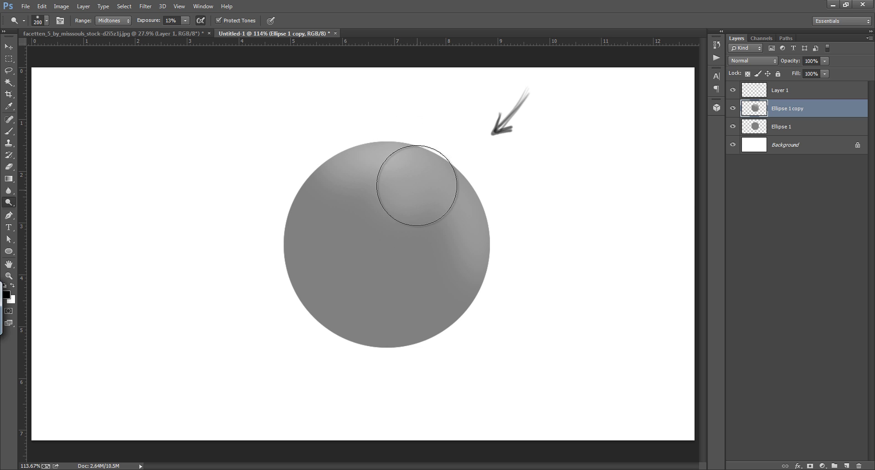
{"action": "mouse_move", "coordinate": [363, 157]}
{"action": "left_mouse_down"}
{"action": "mouse_move", "coordinate": [454, 198]}
{"action": "mouse_move", "coordinate": [469, 263]}
{"action": "mouse_move", "coordinate": [465, 204]}
{"action": "mouse_move", "coordinate": [441, 177]}
{"action": "mouse_move", "coordinate": [452, 195]}
{"action": "mouse_move", "coordinate": [457, 184]}
{"action": "mouse_move", "coordinate": [400, 146]}
{"action": "mouse_move", "coordinate": [405, 139]}
{"action": "mouse_move", "coordinate": [357, 135]}
{"action": "mouse_move", "coordinate": [342, 143]}
{"action": "mouse_move", "coordinate": [373, 145]}
{"action": "mouse_move", "coordinate": [337, 150]}
{"action": "mouse_move", "coordinate": [406, 173]}
{"action": "mouse_move", "coordinate": [422, 213]}
{"action": "mouse_move", "coordinate": [442, 236]}
{"action": "mouse_move", "coordinate": [437, 211]}
{"action": "mouse_move", "coordinate": [457, 254]}
{"action": "left_mouse_up"}
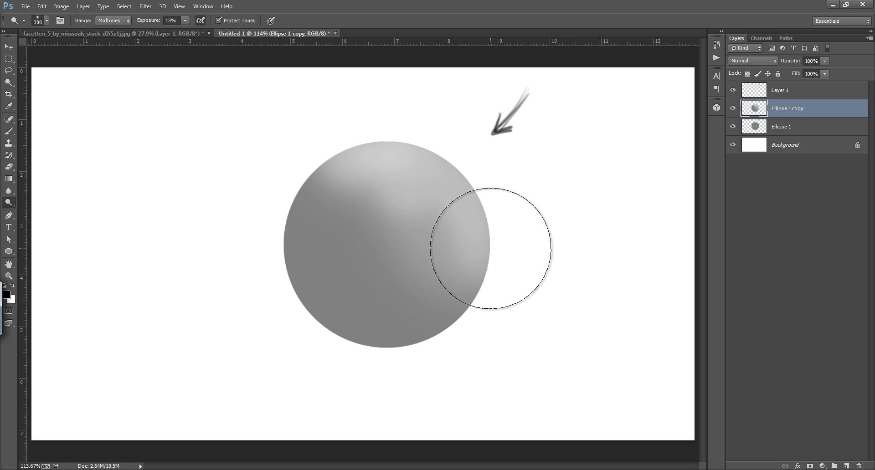
{"action": "left_click_drag", "start_coordinate": [444, 191], "coordinate": [429, 184]}
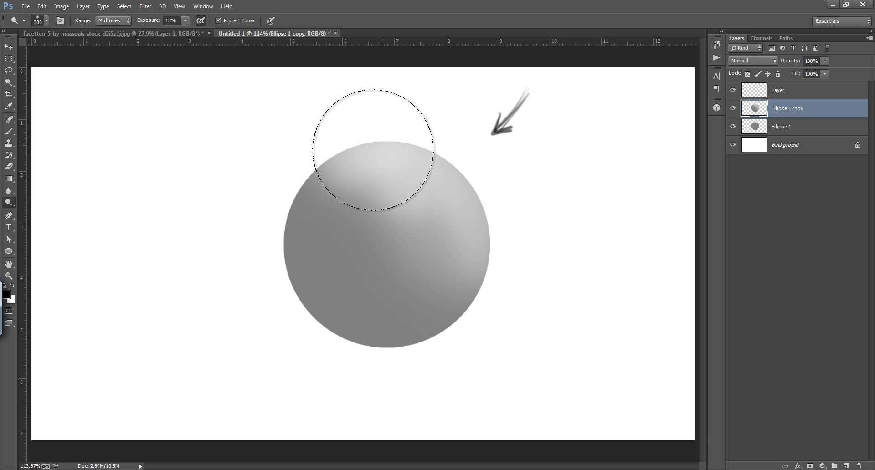
{"action": "right_click", "coordinate": [10, 202]}
Burn the sphere's left, lower and lower-left areas with brushes between 175 and 400 px.
{"action": "left_click", "coordinate": [50, 210]}
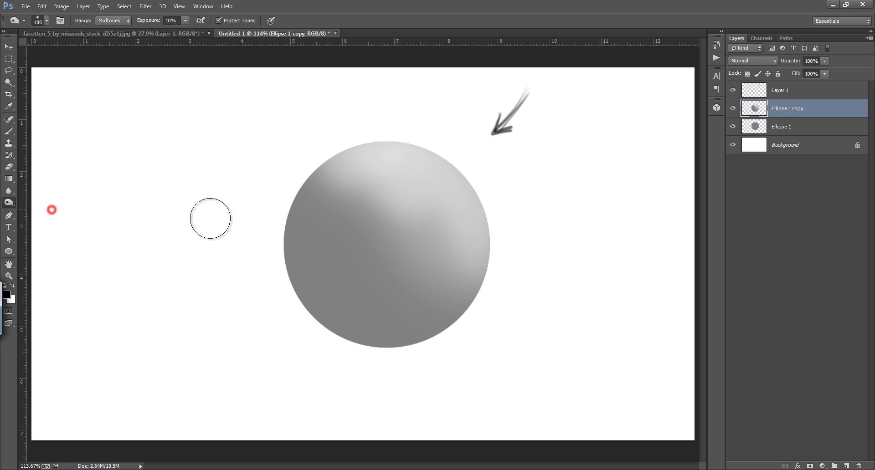
{"action": "key", "text": "bracketright"}
{"action": "key", "text": "bracketright"}
{"action": "key", "text": "bracketright"}
{"action": "key", "text": "bracketright"}
{"action": "key", "text": "bracketright"}
{"action": "key", "text": "bracketright"}
{"action": "key", "text": "bracketright"}
{"action": "key", "text": "bracketright"}
{"action": "key", "text": "bracketright"}
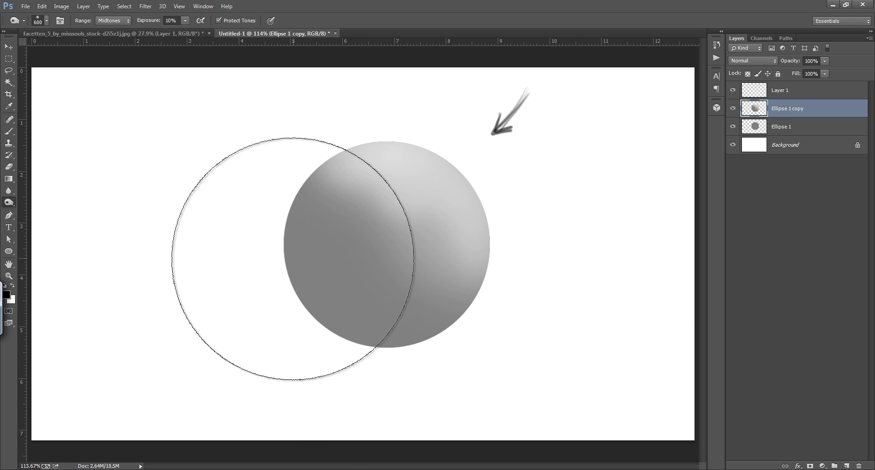
{"action": "key", "text": "bracketleft"}
{"action": "key", "text": "bracketleft"}
{"action": "key", "text": "bracketleft"}
{"action": "left_click_drag", "start_coordinate": [303, 259], "coordinate": [296, 238]}
{"action": "mouse_move", "coordinate": [319, 281]}
{"action": "left_mouse_down"}
{"action": "mouse_move", "coordinate": [312, 255]}
{"action": "mouse_move", "coordinate": [333, 302]}
{"action": "mouse_move", "coordinate": [398, 332]}
{"action": "mouse_move", "coordinate": [316, 290]}
{"action": "mouse_move", "coordinate": [310, 270]}
{"action": "mouse_move", "coordinate": [300, 278]}
{"action": "mouse_move", "coordinate": [296, 236]}
{"action": "mouse_move", "coordinate": [308, 268]}
{"action": "mouse_move", "coordinate": [377, 313]}
{"action": "left_mouse_up"}
{"action": "key", "text": "bracketleft"}
{"action": "key", "text": "bracketleft"}
{"action": "key", "text": "bracketleft"}
{"action": "key", "text": "bracketleft"}
{"action": "key", "text": "bracketleft"}
{"action": "key", "text": "bracketleft"}
{"action": "mouse_move", "coordinate": [282, 230]}
{"action": "left_mouse_down"}
{"action": "mouse_move", "coordinate": [329, 317]}
{"action": "mouse_move", "coordinate": [376, 340]}
{"action": "mouse_move", "coordinate": [312, 293]}
{"action": "left_mouse_up"}
{"action": "mouse_move", "coordinate": [289, 261]}
{"action": "left_mouse_down"}
{"action": "mouse_move", "coordinate": [311, 303]}
{"action": "mouse_move", "coordinate": [299, 281]}
{"action": "left_mouse_up"}
{"action": "key", "text": "bracketright"}
{"action": "key", "text": "bracketright"}
{"action": "key", "text": "bracketright"}
{"action": "mouse_move", "coordinate": [323, 244]}
{"action": "left_mouse_down"}
{"action": "mouse_move", "coordinate": [345, 291]}
{"action": "mouse_move", "coordinate": [312, 234]}
{"action": "mouse_move", "coordinate": [390, 336]}
{"action": "mouse_move", "coordinate": [400, 336]}
{"action": "left_mouse_up"}
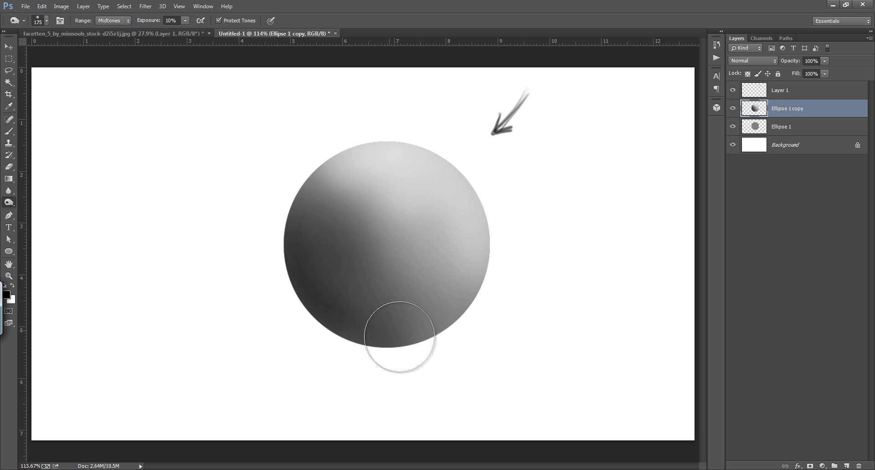
Dodge the sphere's top edge, right side and top-right rim with 150–200 px brushes.
{"action": "right_click", "coordinate": [9, 202]}
{"action": "left_click", "coordinate": [56, 202]}
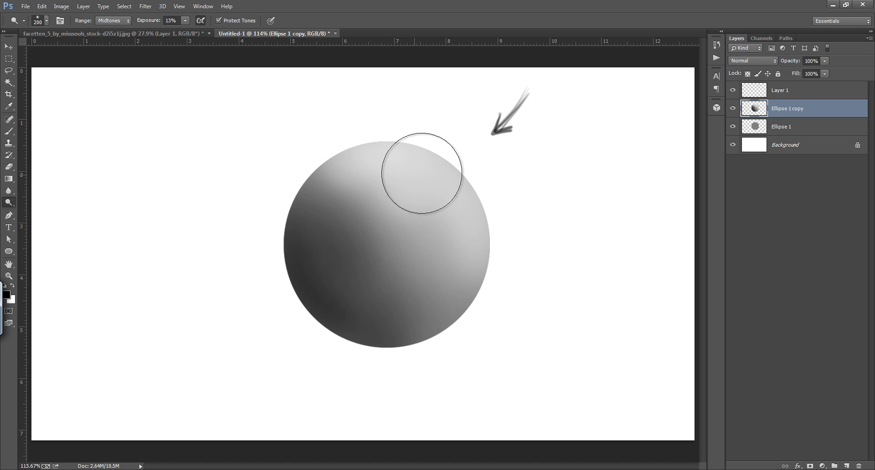
{"action": "mouse_move", "coordinate": [394, 140]}
{"action": "left_mouse_down"}
{"action": "mouse_move", "coordinate": [439, 158]}
{"action": "mouse_move", "coordinate": [484, 201]}
{"action": "mouse_move", "coordinate": [493, 237]}
{"action": "mouse_move", "coordinate": [471, 172]}
{"action": "mouse_move", "coordinate": [406, 130]}
{"action": "mouse_move", "coordinate": [367, 130]}
{"action": "left_mouse_up"}
{"action": "left_click", "coordinate": [409, 154]}
{"action": "key", "text": "bracketright"}
{"action": "key", "text": "bracketright"}
{"action": "left_click", "coordinate": [411, 219]}
{"action": "key", "text": "bracketright"}
{"action": "key", "text": "bracketright"}
{"action": "left_click", "coordinate": [451, 158]}
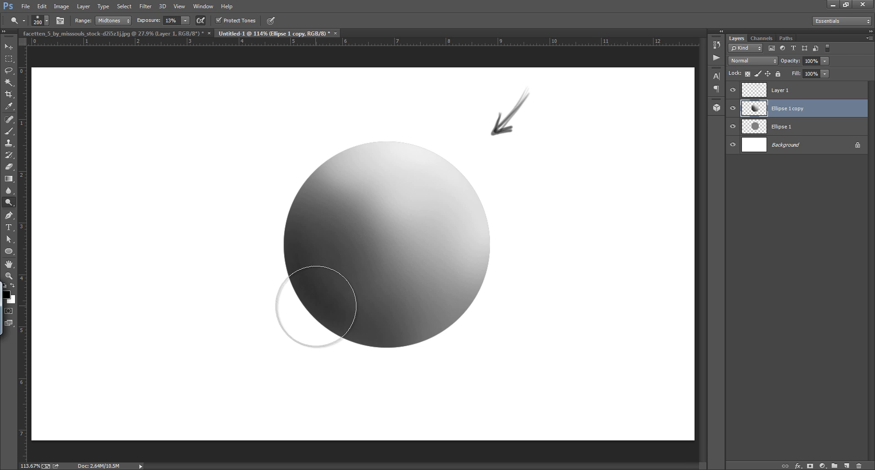
Compare with the flat circle, burn the lower-left darker, then add Layer 2 above Ellipse 1.
{"action": "left_click", "coordinate": [733, 110]}
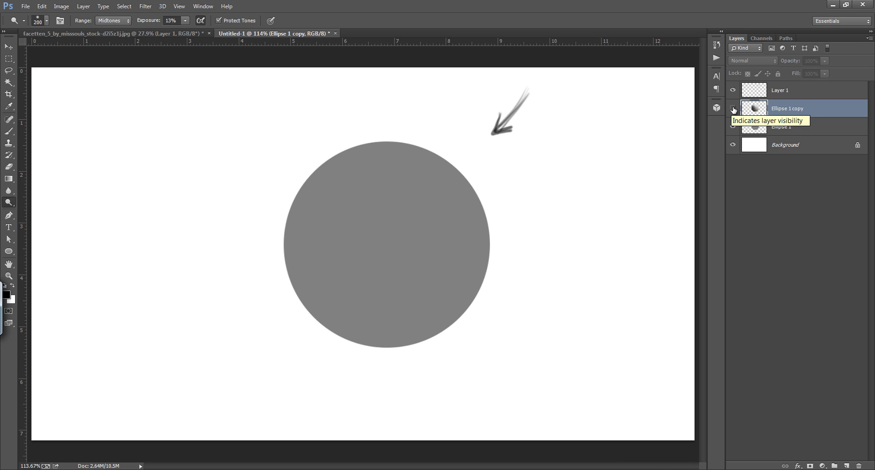
{"action": "left_click", "coordinate": [733, 109]}
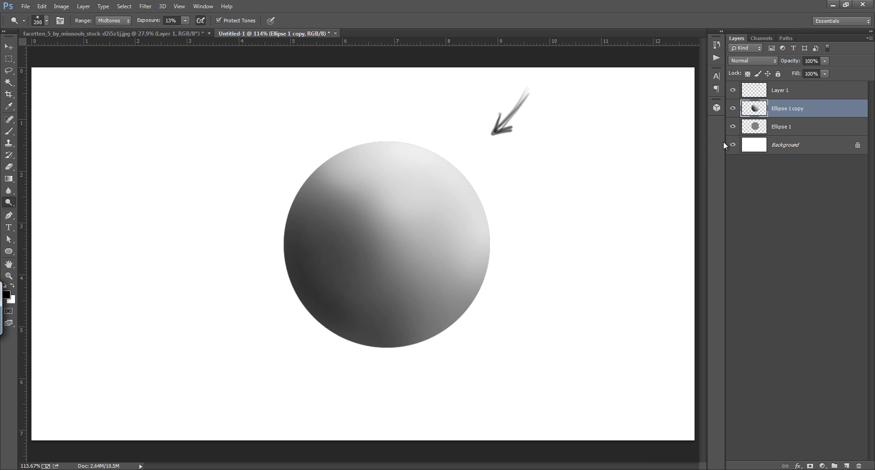
{"action": "right_click", "coordinate": [9, 202]}
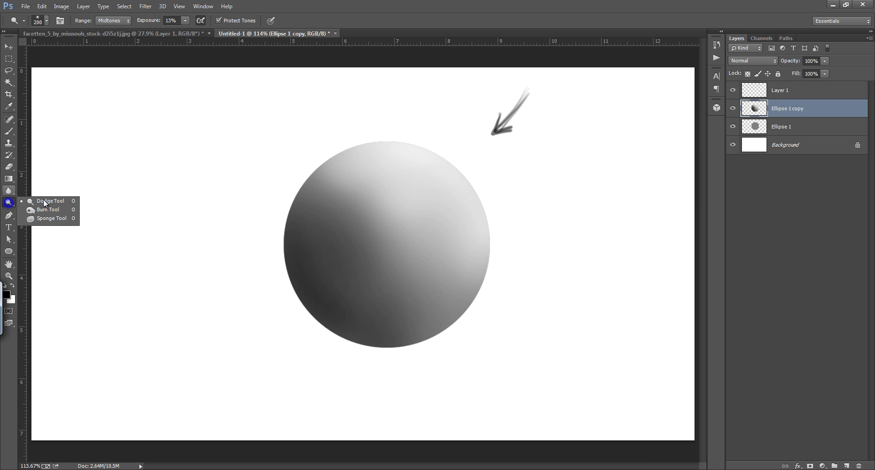
{"action": "left_click", "coordinate": [61, 209]}
{"action": "mouse_move", "coordinate": [279, 190]}
{"action": "left_mouse_down"}
{"action": "mouse_move", "coordinate": [302, 264]}
{"action": "mouse_move", "coordinate": [297, 279]}
{"action": "mouse_move", "coordinate": [330, 279]}
{"action": "mouse_move", "coordinate": [337, 267]}
{"action": "mouse_move", "coordinate": [358, 292]}
{"action": "mouse_move", "coordinate": [305, 249]}
{"action": "left_mouse_up"}
{"action": "key", "text": "bracketright"}
{"action": "key", "text": "bracketright"}
{"action": "key", "text": "bracketright"}
{"action": "key", "text": "bracketright"}
{"action": "key", "text": "bracketright"}
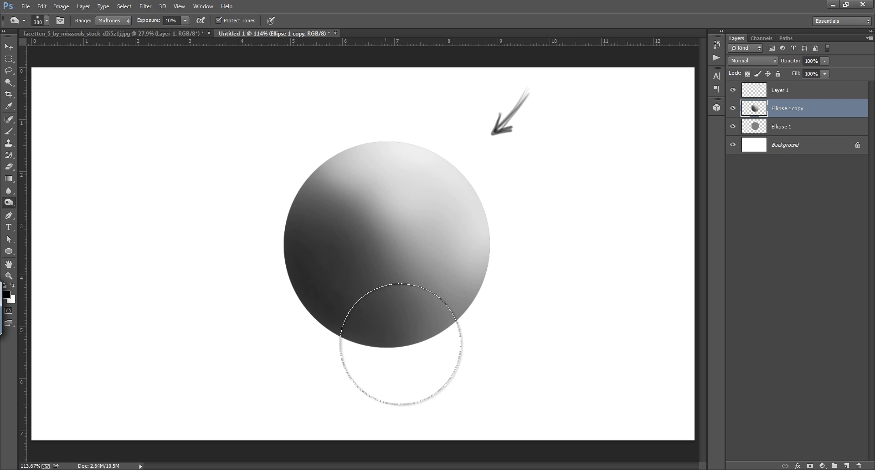
{"action": "left_click", "coordinate": [809, 127]}
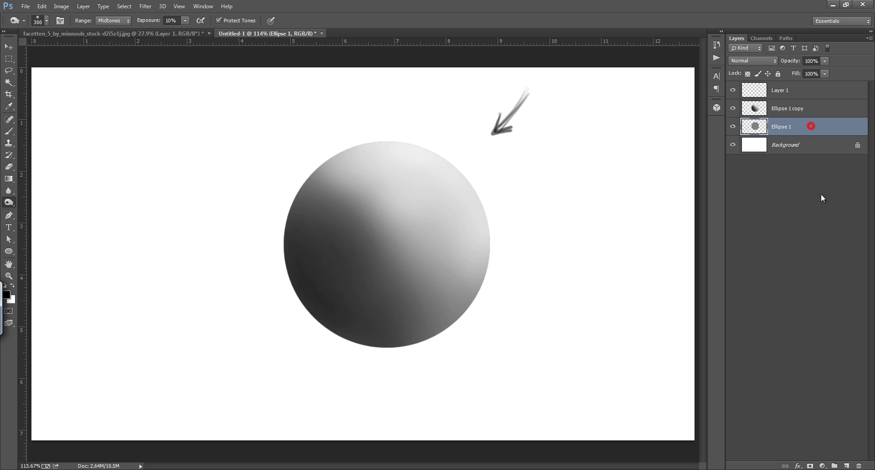
{"action": "left_click", "coordinate": [848, 465]}
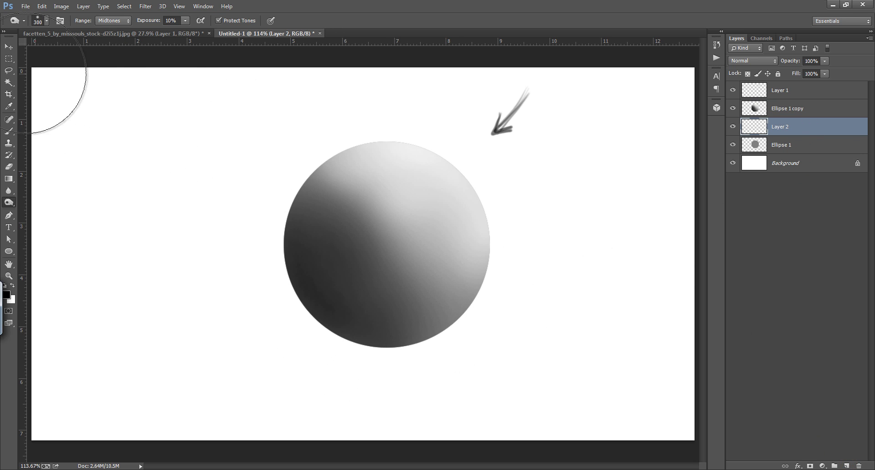
Fill a wide flat elliptical selection with black and move it under the sphere's bottom.
{"action": "left_click_drag", "start_coordinate": [9, 59], "coordinate": [51, 71]}
{"action": "left_click", "coordinate": [59, 67]}
{"action": "left_click_drag", "start_coordinate": [144, 193], "coordinate": [359, 234]}
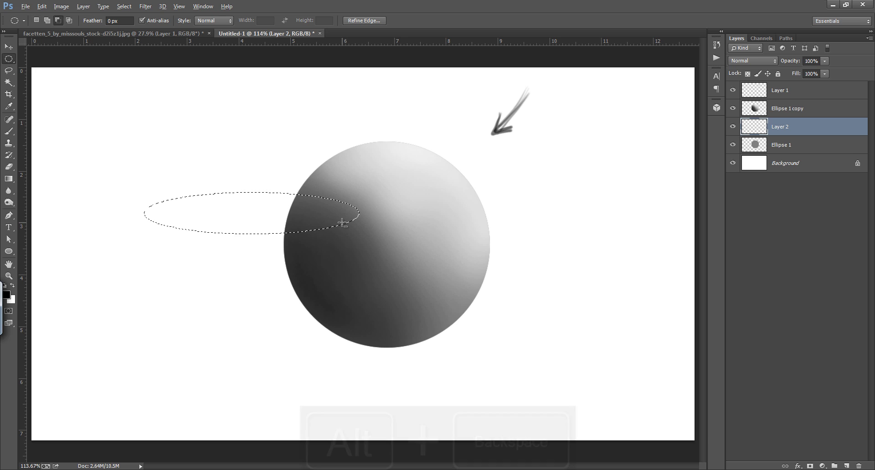
{"action": "key", "text": "alt+BackSpace"}
{"action": "key", "text": "ctrl+d"}
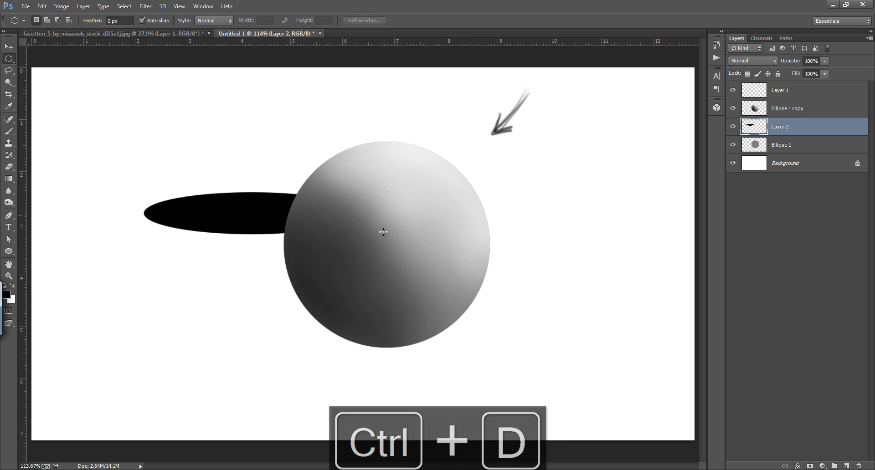
{"action": "key", "text": "v"}
{"action": "left_click_drag", "start_coordinate": [260, 211], "coordinate": [342, 340]}
Apply a 23.7 px Gaussian Blur to the black shadow.
{"action": "left_click", "coordinate": [141, 7]}
{"action": "mouse_move", "coordinate": [155, 136]}
{"action": "left_click", "coordinate": [91, 218]}
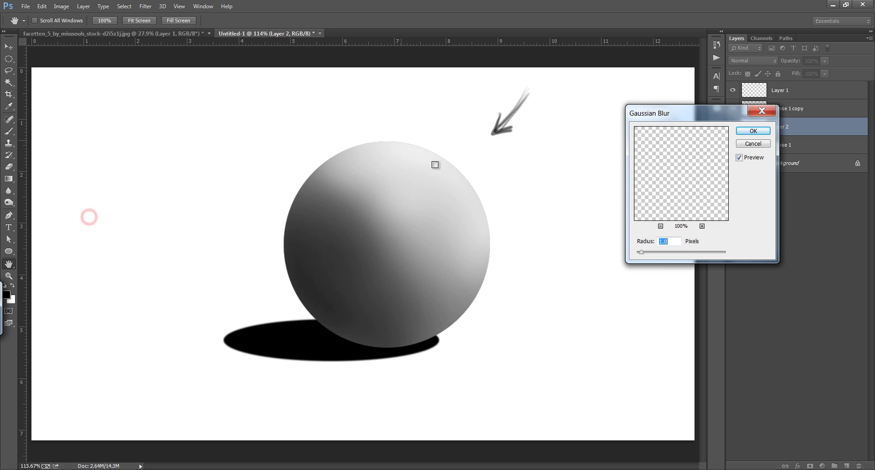
{"action": "left_click_drag", "start_coordinate": [643, 252], "coordinate": [674, 253]}
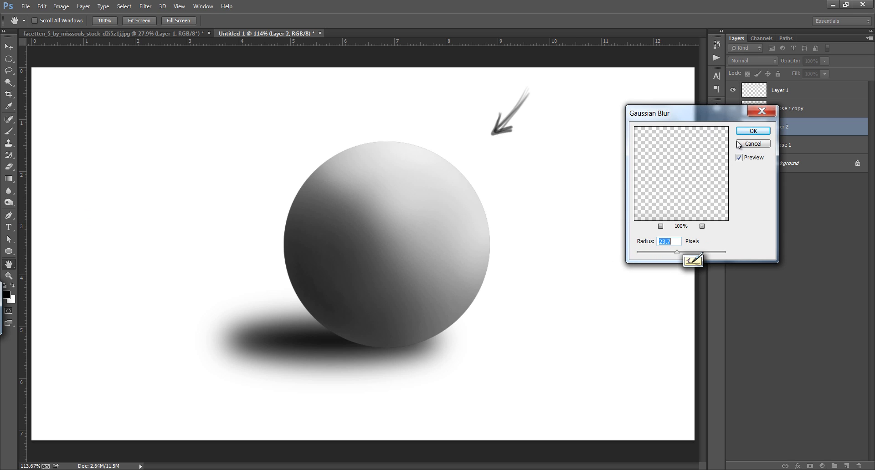
{"action": "left_click", "coordinate": [750, 133]}
Nudge the blurred shadow into place under the sphere and lower Layer 2's opacity.
{"action": "left_click_drag", "start_coordinate": [388, 287], "coordinate": [398, 299]}
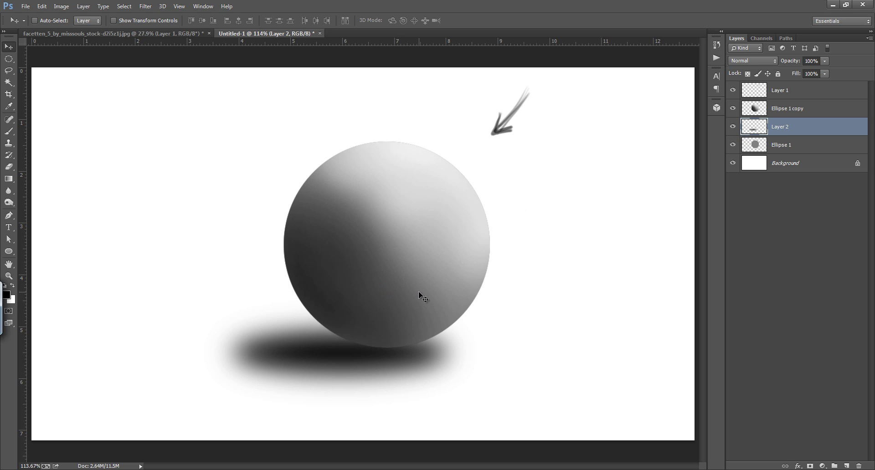
{"action": "left_click_drag", "start_coordinate": [431, 272], "coordinate": [433, 270]}
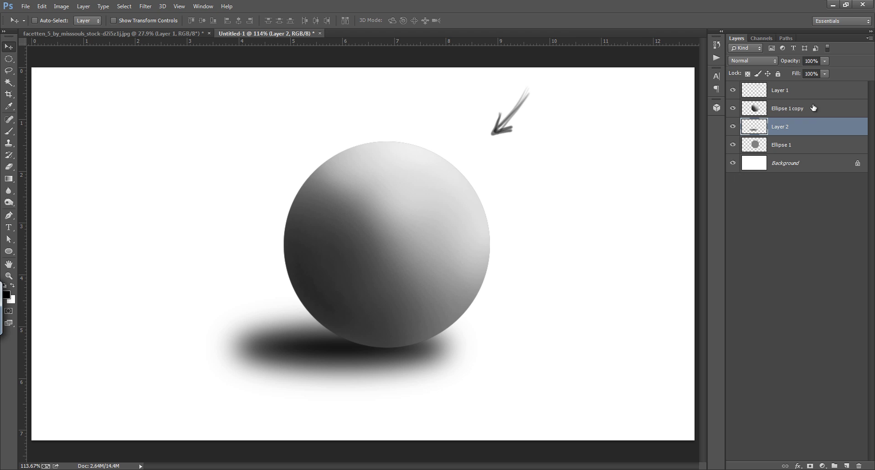
{"action": "left_click_drag", "start_coordinate": [785, 64], "coordinate": [817, 82]}
In the facetten portrait, hide Layers 1 and 2, select Background, then show Layer 1 only.
{"action": "left_click", "coordinate": [89, 33]}
{"action": "left_click_drag", "start_coordinate": [732, 125], "coordinate": [733, 96]}
{"action": "left_click", "coordinate": [765, 154]}
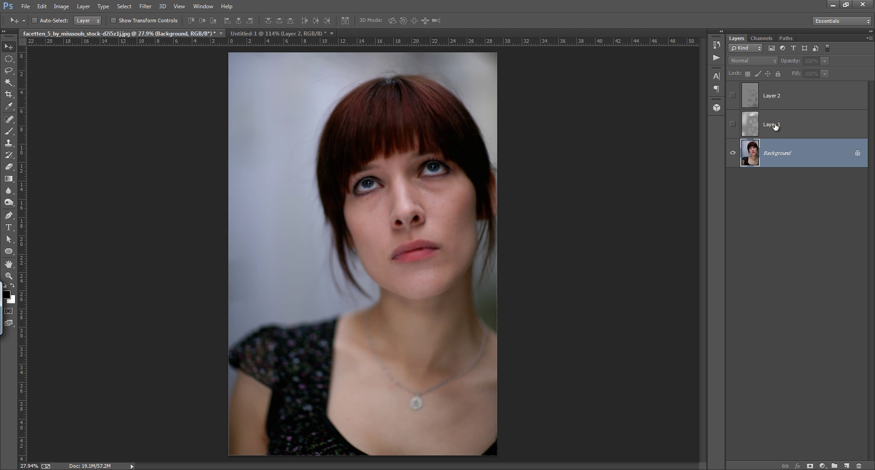
{"action": "left_click", "coordinate": [733, 124]}
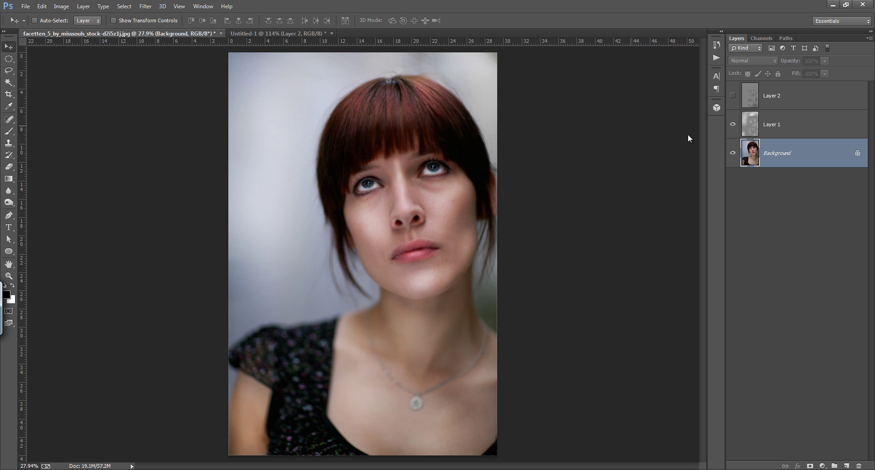
Show Layer 2 on the portrait, then toggle both overlay layers off and on to compare.
{"action": "left_click", "coordinate": [733, 96]}
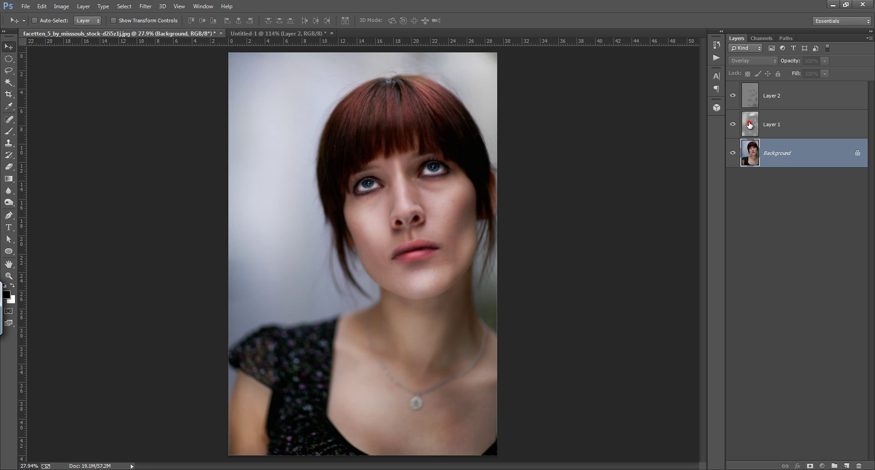
{"action": "key", "text": "alt+bracketright"}
{"action": "key", "text": "alt+bracketright"}
{"action": "left_click", "coordinate": [733, 96]}
{"action": "left_click", "coordinate": [733, 125]}
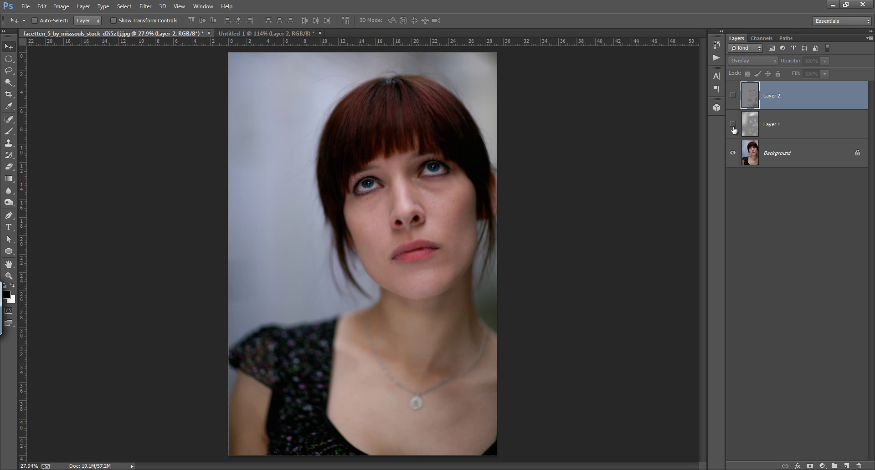
{"action": "left_click", "coordinate": [733, 95]}
{"action": "left_click", "coordinate": [733, 125]}
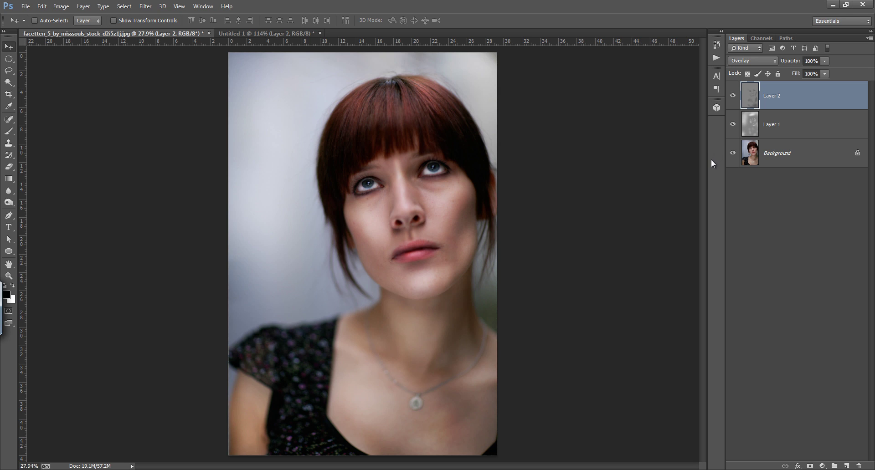
Compare again against the plain photo with Background selected, ending with both layers visible.
{"action": "left_click_drag", "start_coordinate": [733, 97], "coordinate": [730, 131]}
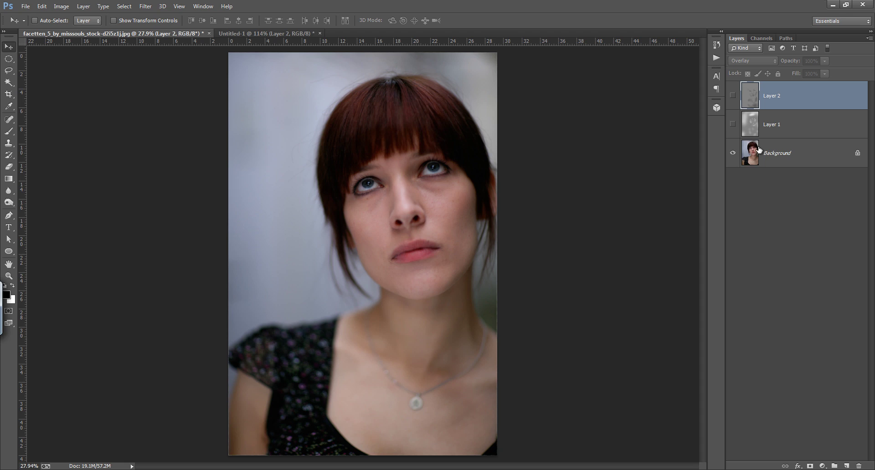
{"action": "left_click", "coordinate": [757, 152]}
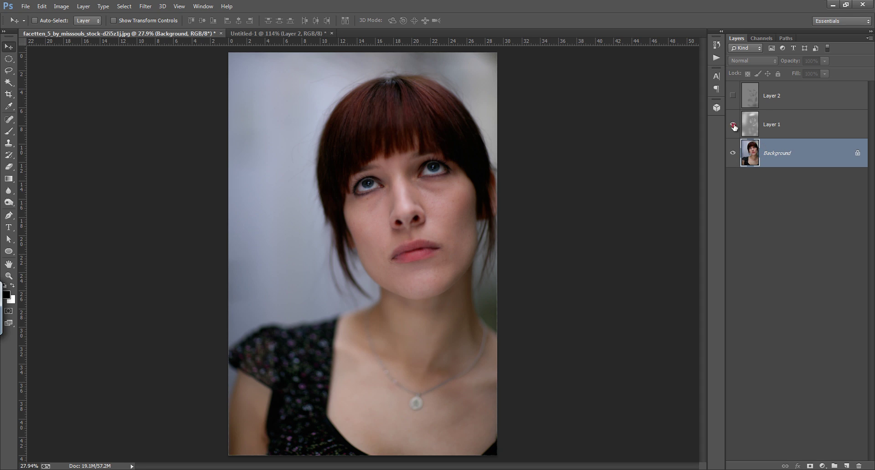
{"action": "left_click_drag", "start_coordinate": [732, 95], "coordinate": [734, 124]}
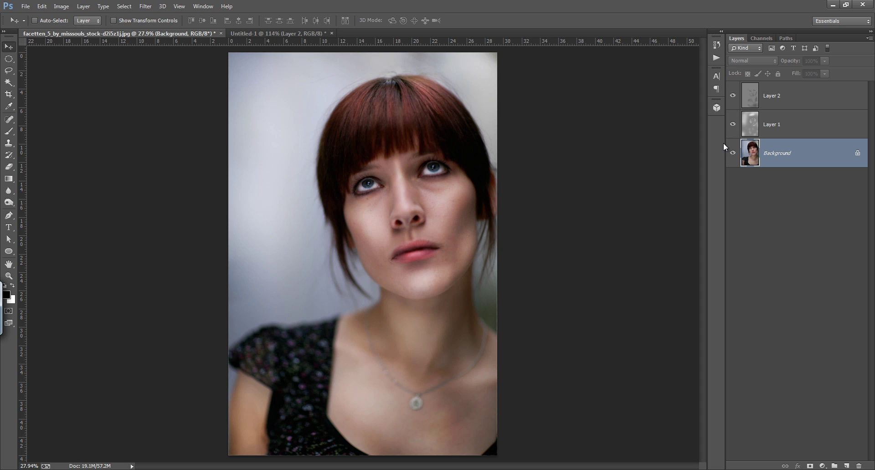
{"action": "left_click_drag", "start_coordinate": [733, 124], "coordinate": [736, 97]}
{"action": "left_click", "coordinate": [733, 96]}
{"action": "left_click", "coordinate": [733, 125]}
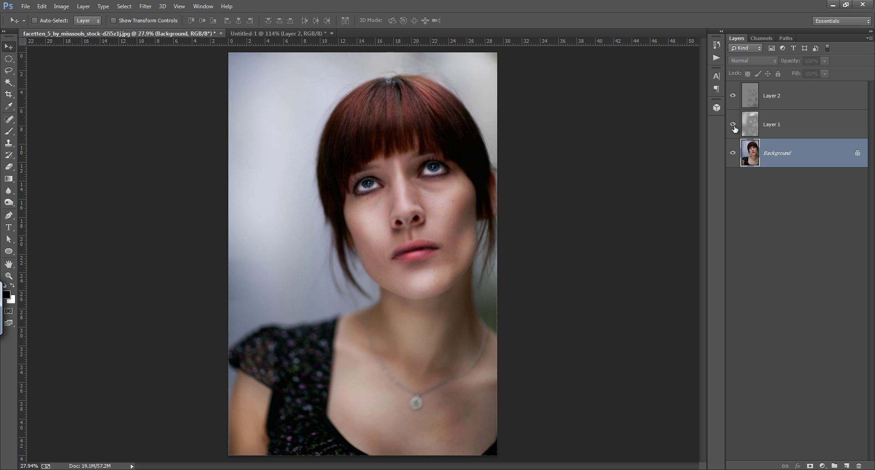